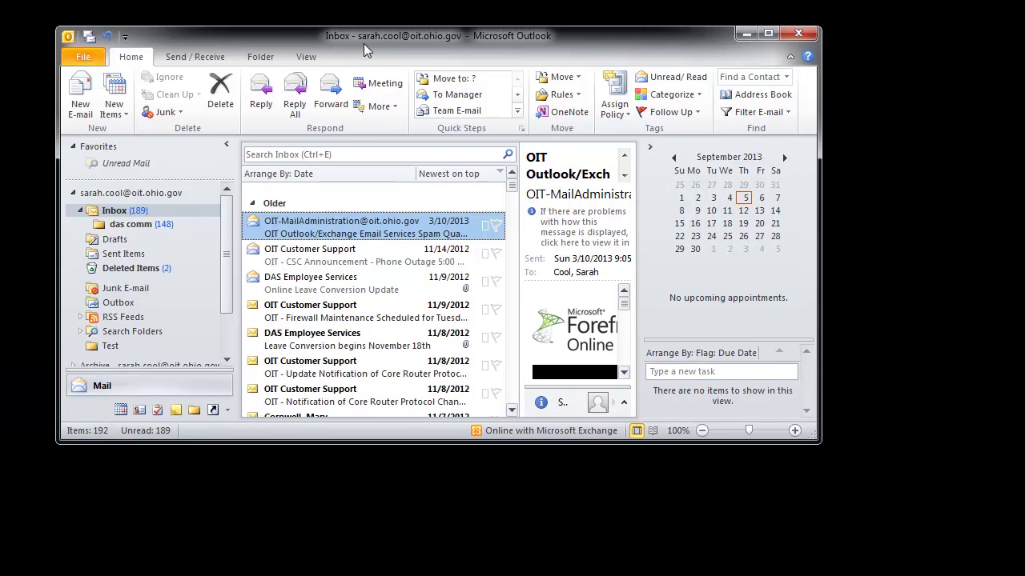
Step: Maximize the mail window and open the management dialog for e-mail rules and alerts
double_click(214, 41)
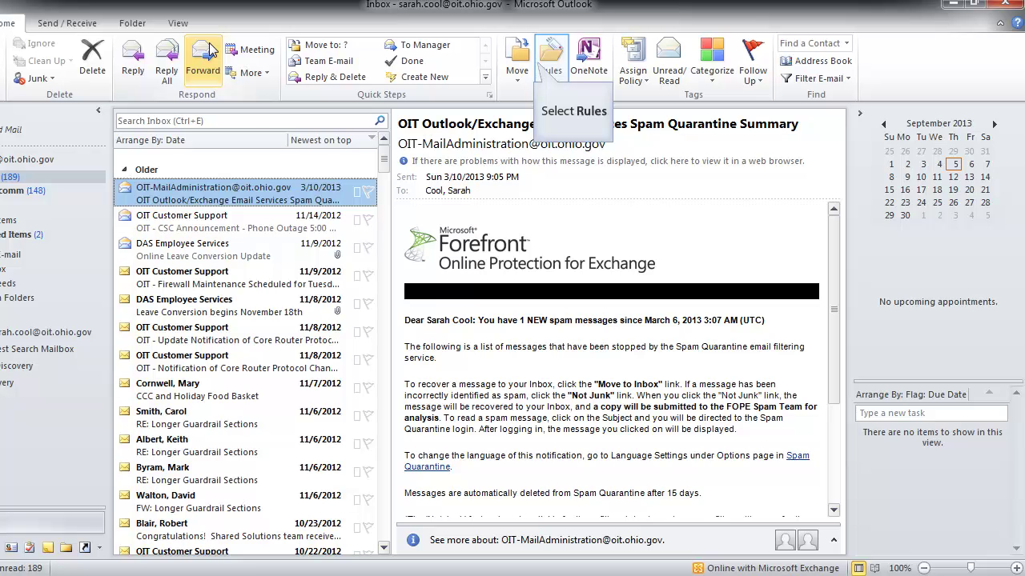
click(544, 64)
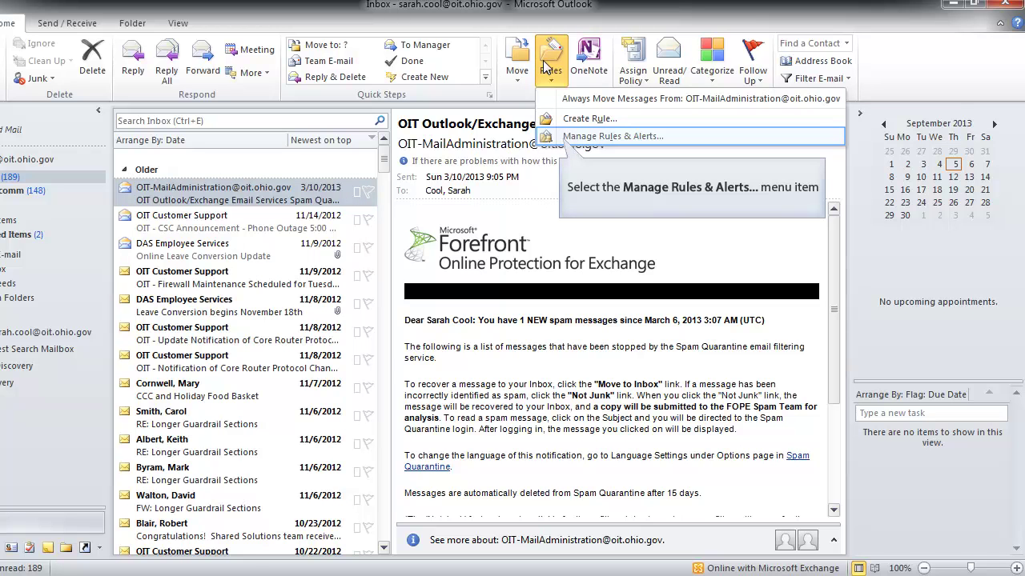
click(570, 138)
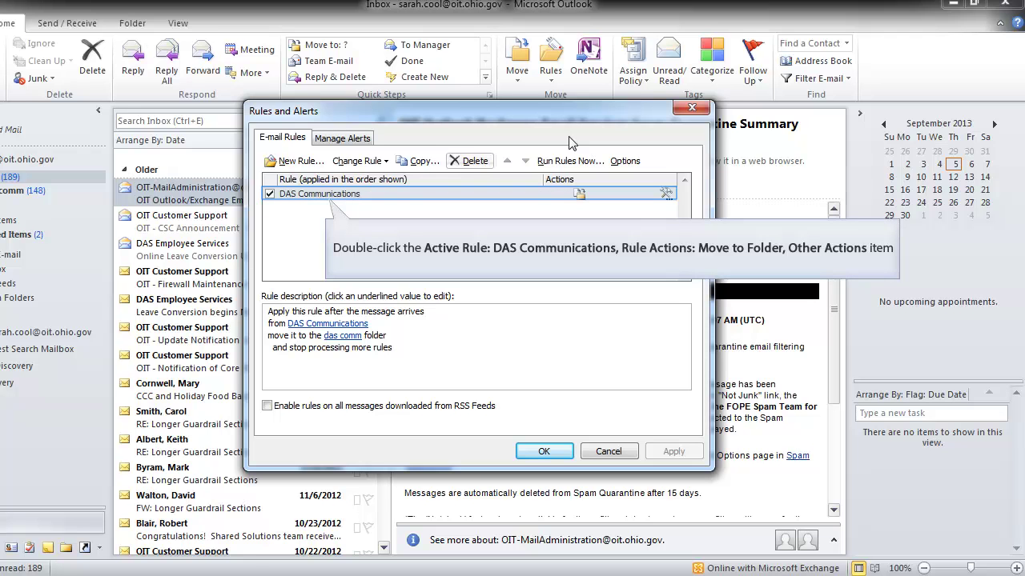
Step: Examine the DAS Communications rule's conditions, actions, exceptions and finish settings, and leave the wizard without saving
double_click(337, 196)
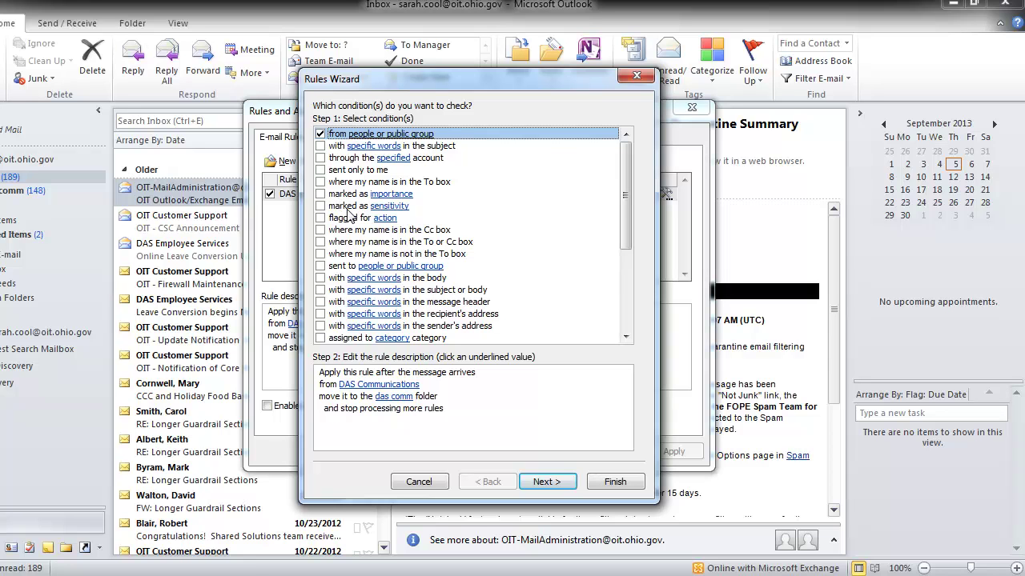
click(364, 407)
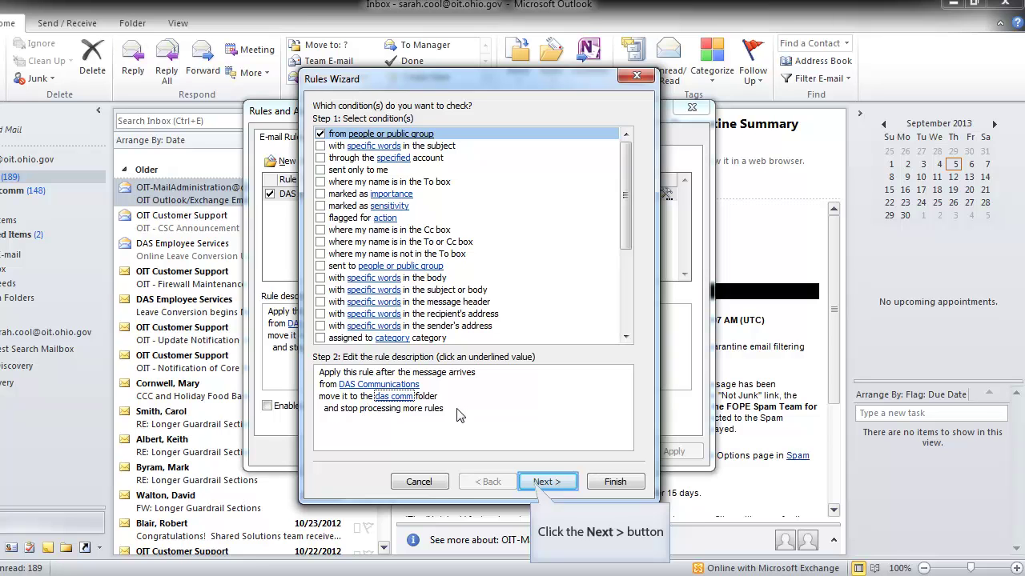
click(541, 484)
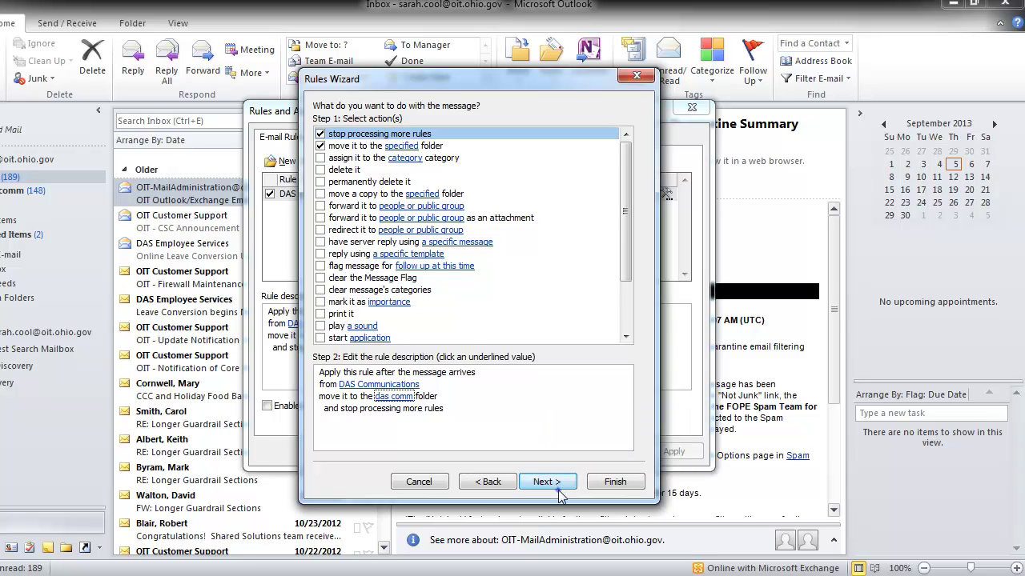
click(560, 495)
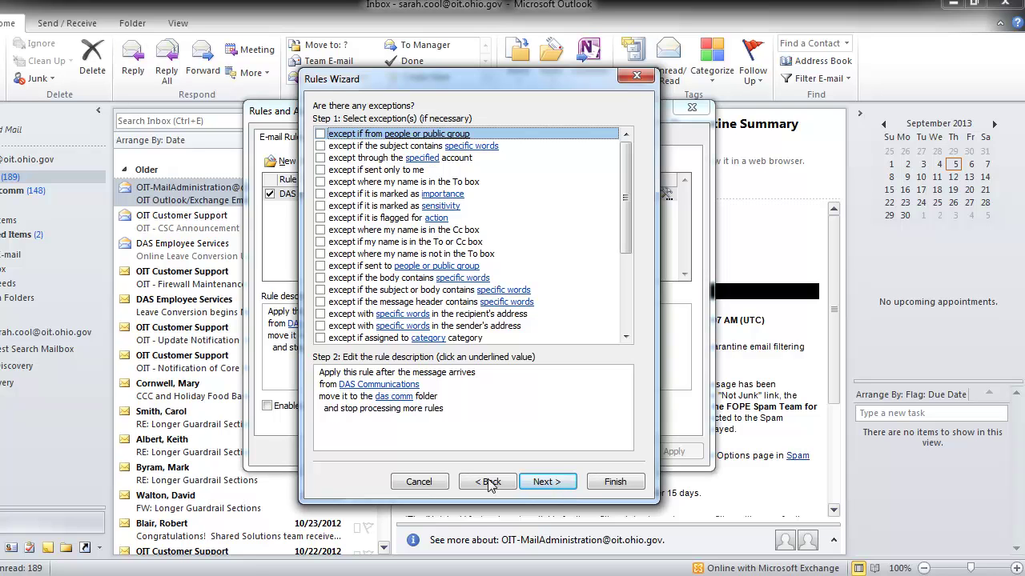
key(Tab)
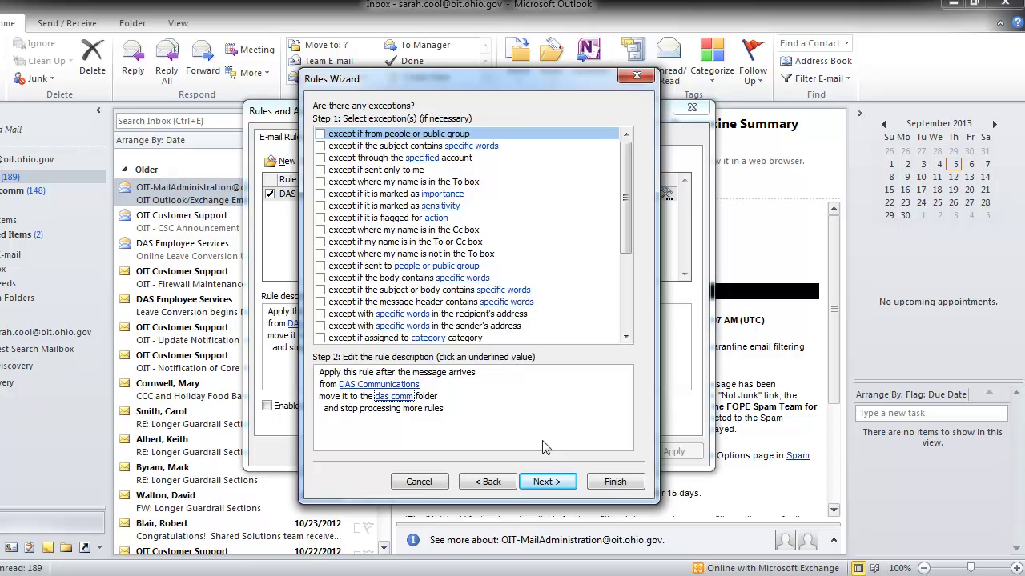
click(546, 483)
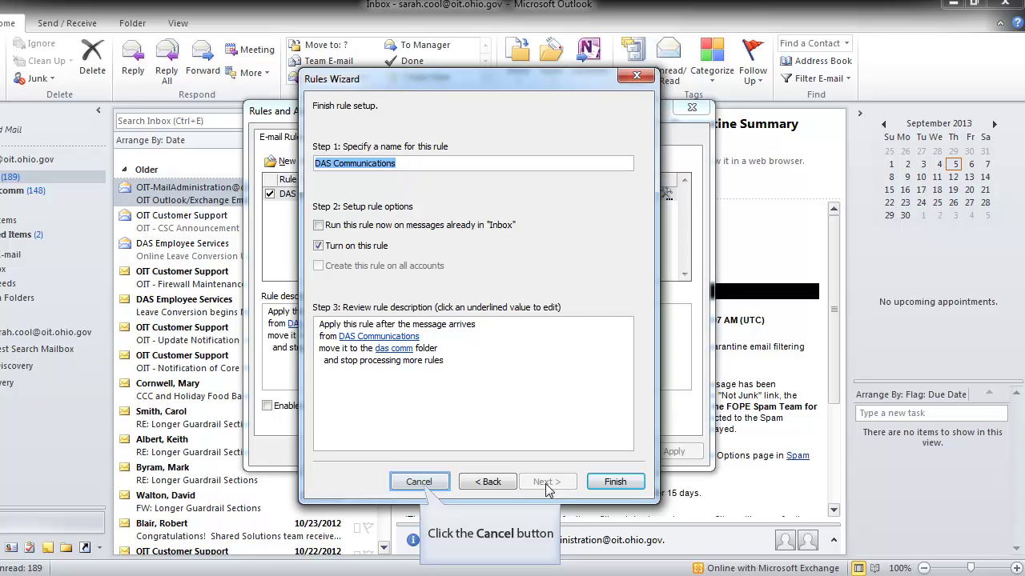
click(426, 483)
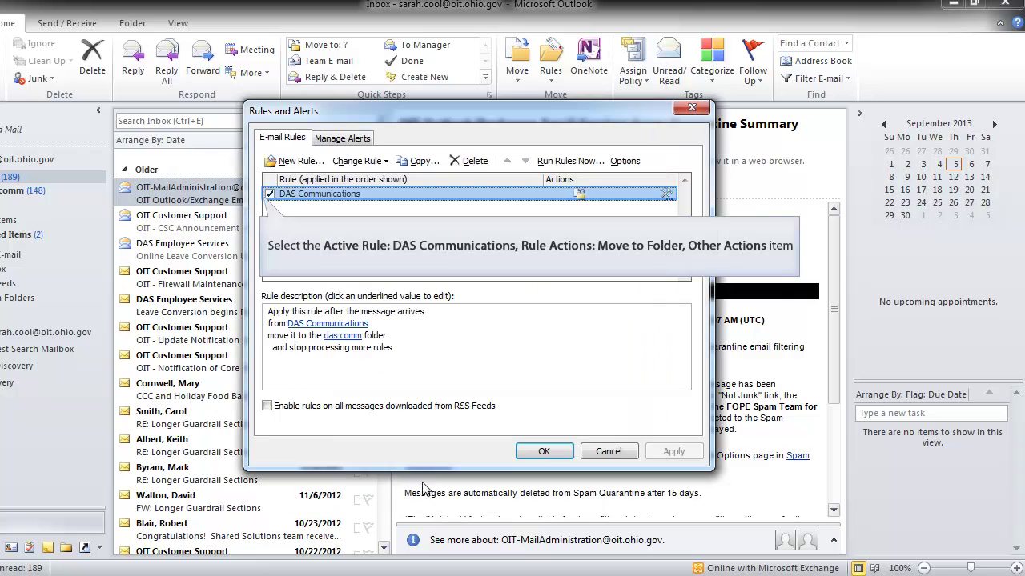
Step: Turn off the DAS Communications rule, delete it, and accept the change to the e-mail rules
click(271, 197)
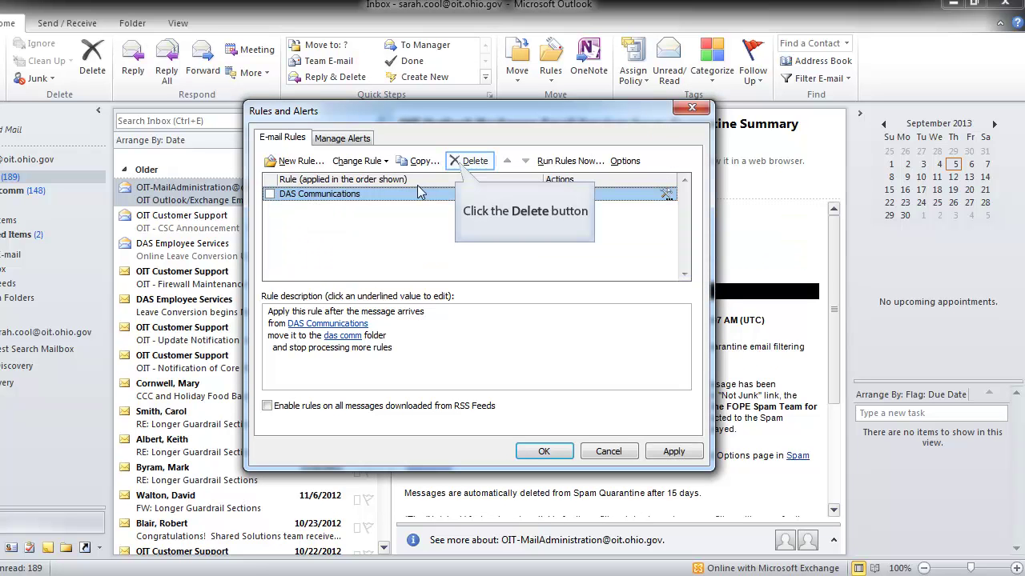
click(466, 163)
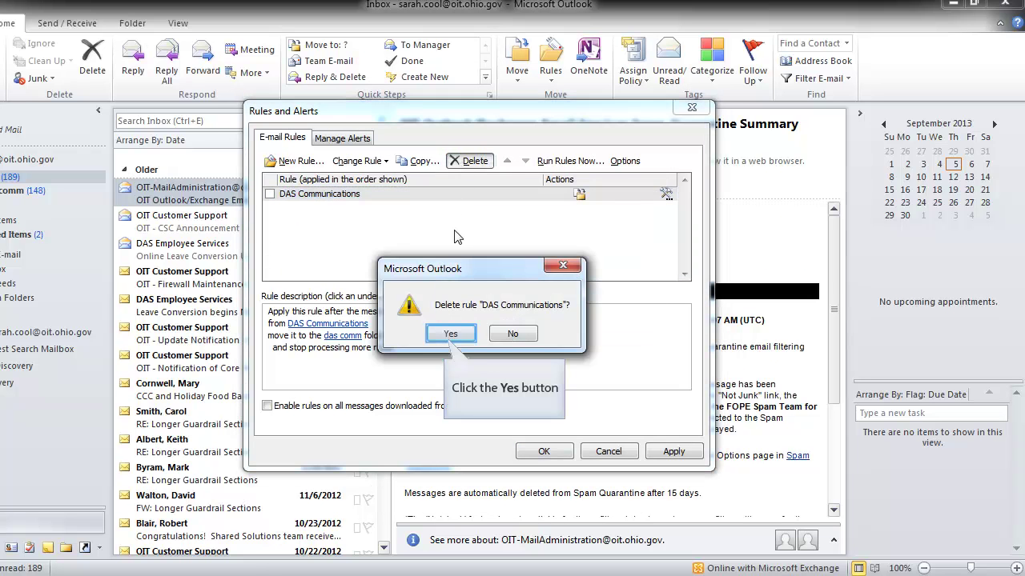
click(454, 334)
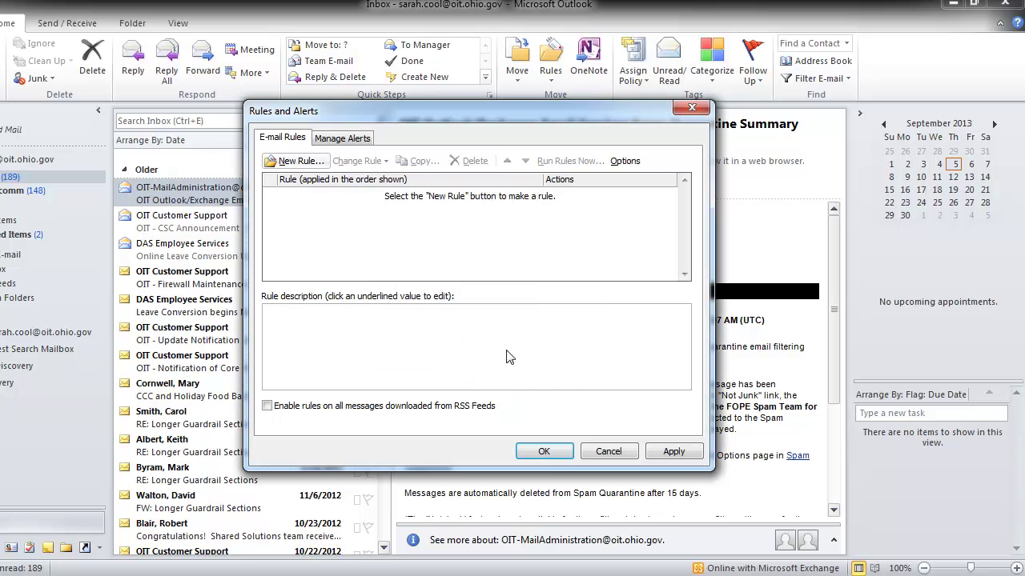
click(545, 452)
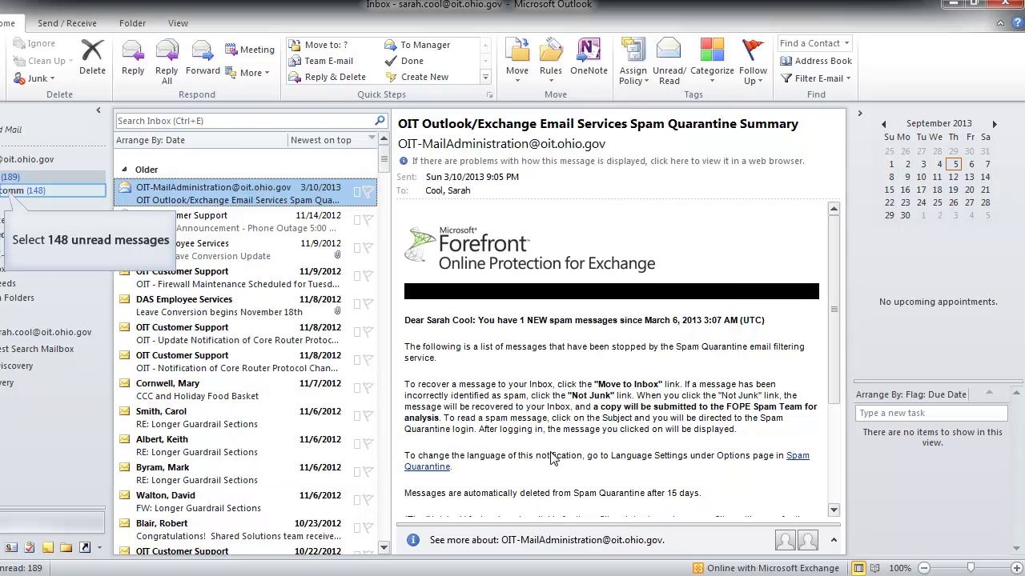
Step: Move the 11/15/2012 Kick the Tobacco Habit reminder from the das comm folder to the Inbox and select it there
click(17, 192)
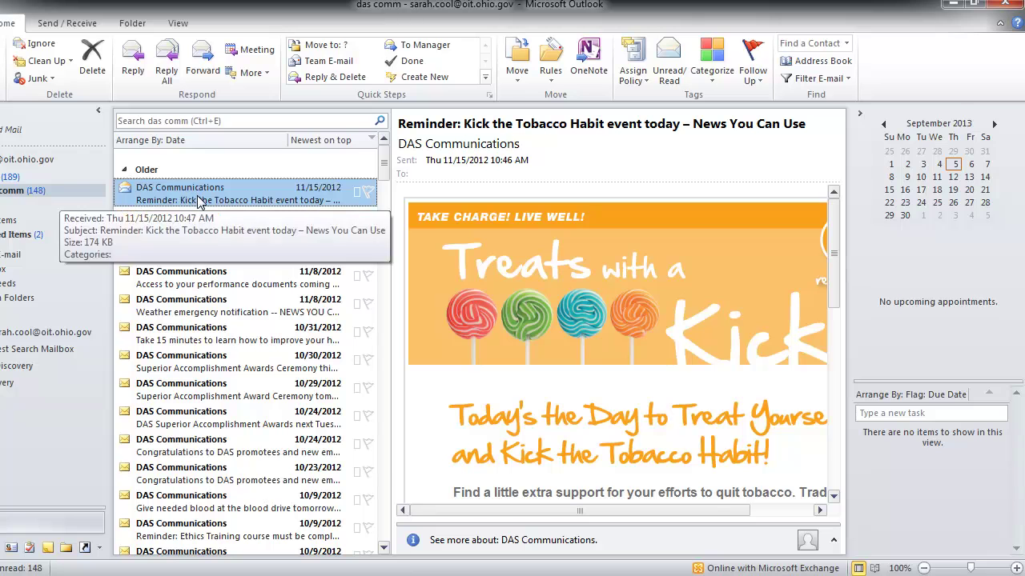
click(18, 179)
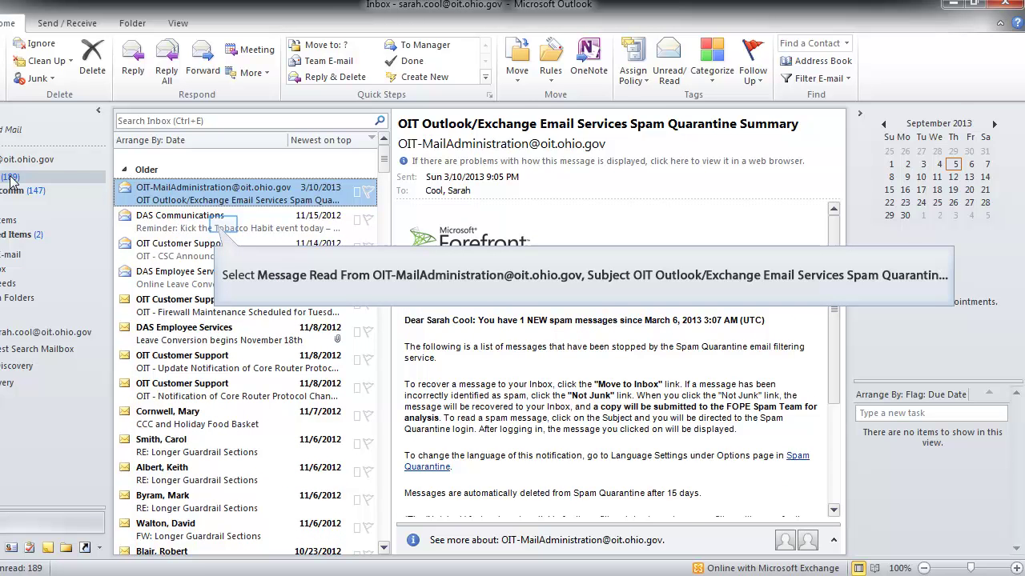
click(226, 230)
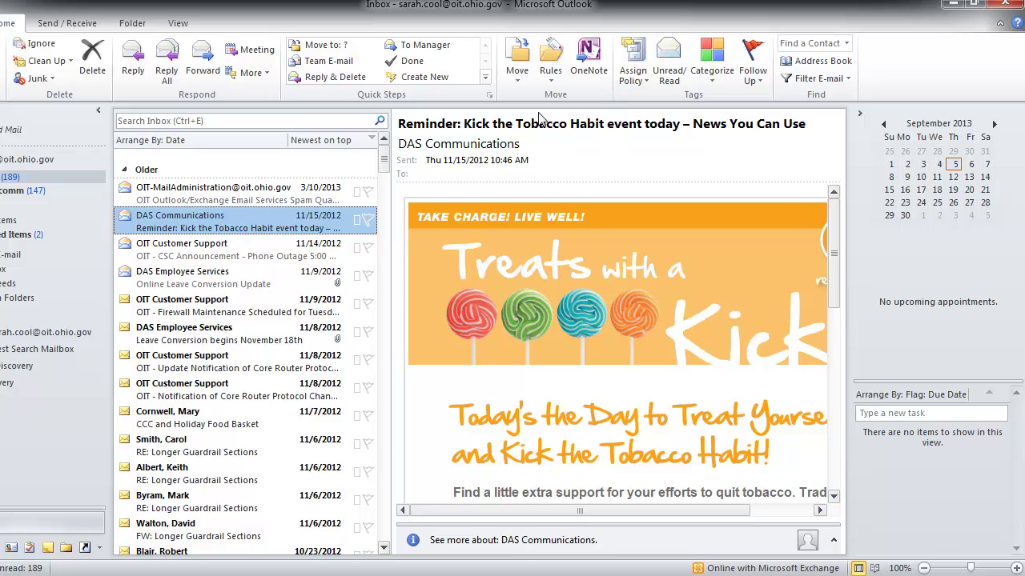
click(550, 64)
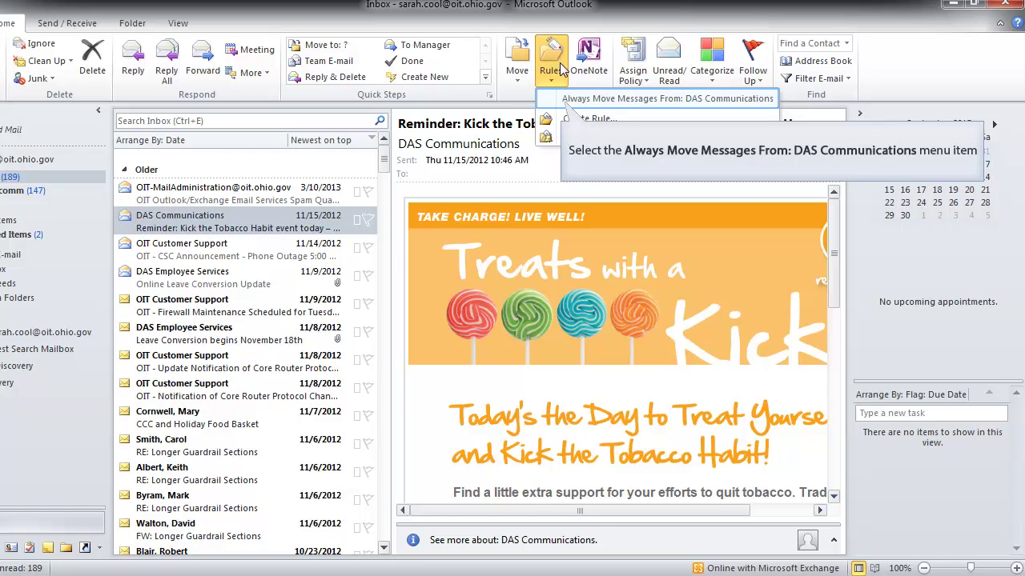
click(572, 102)
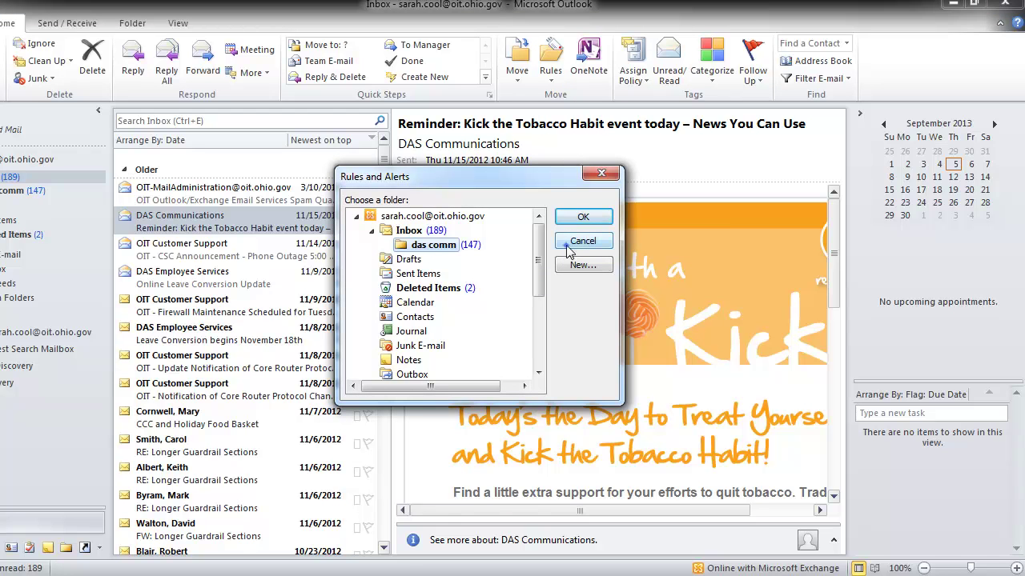
click(567, 251)
Step: Create a rule from the selected message that always moves messages from DAS Communications to the das comm folder
click(553, 84)
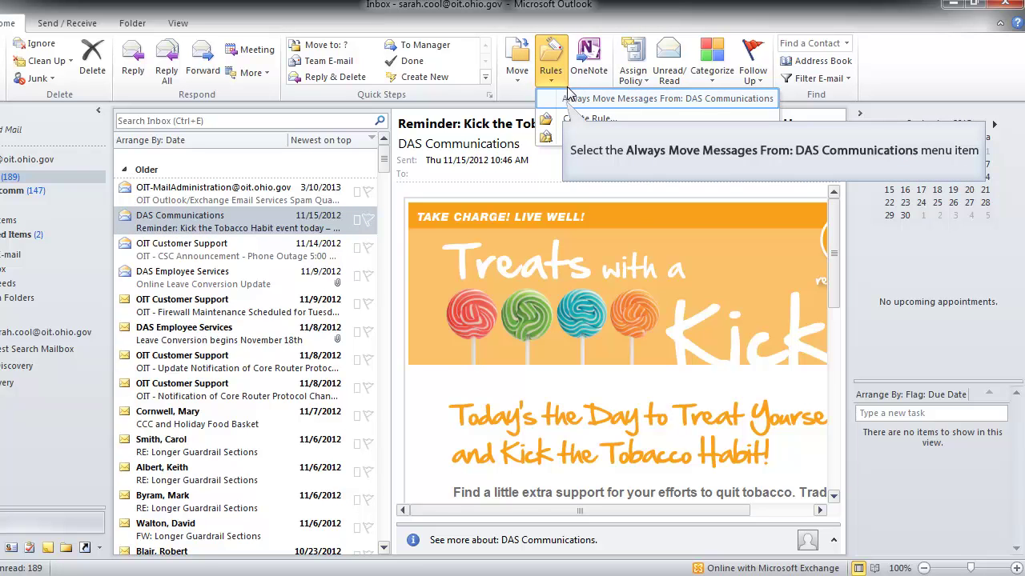
click(573, 100)
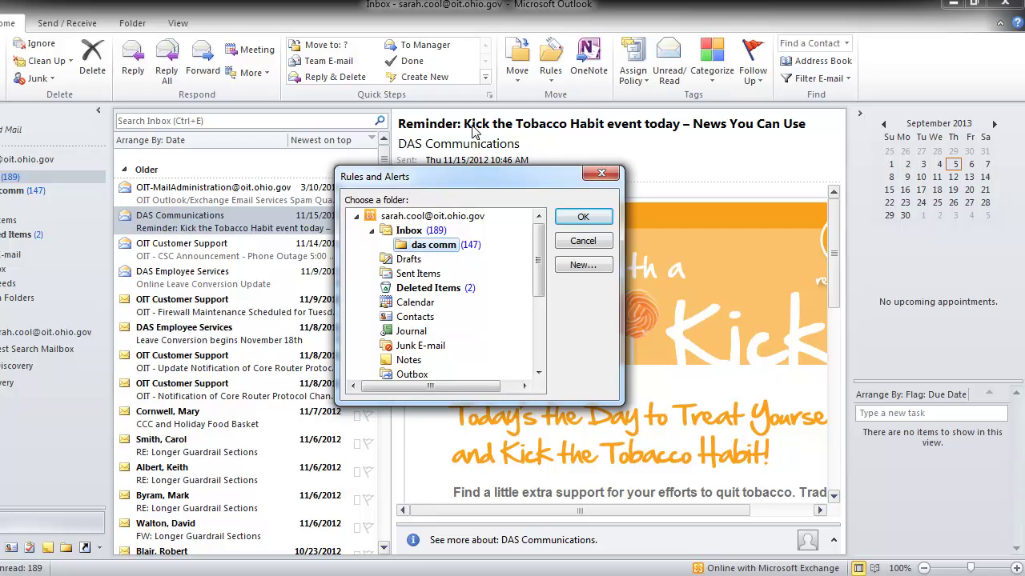
click(576, 219)
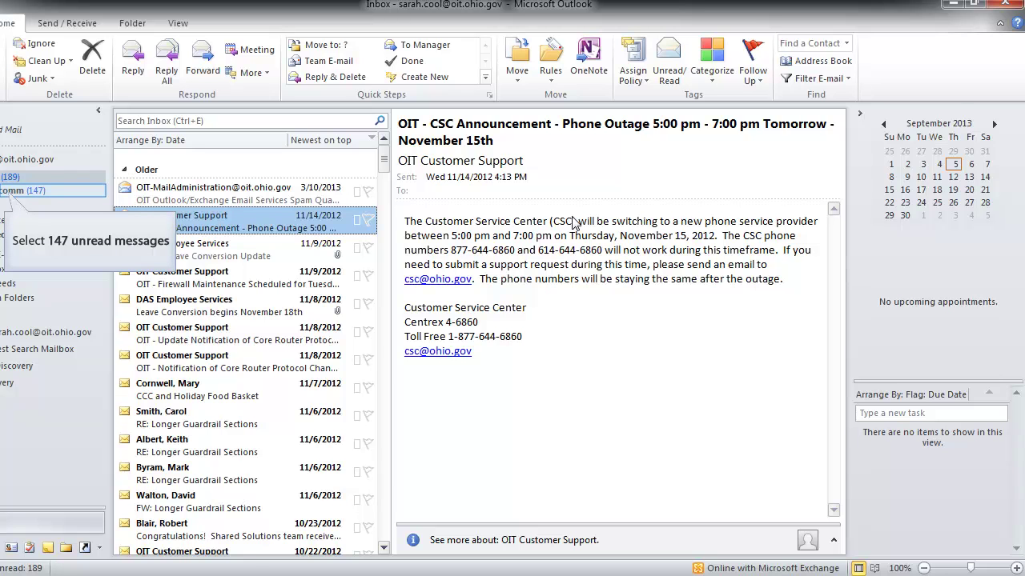
Step: Look through the das comm folder's messages for the moved DAS Communications mail, and return to the Inbox
click(16, 192)
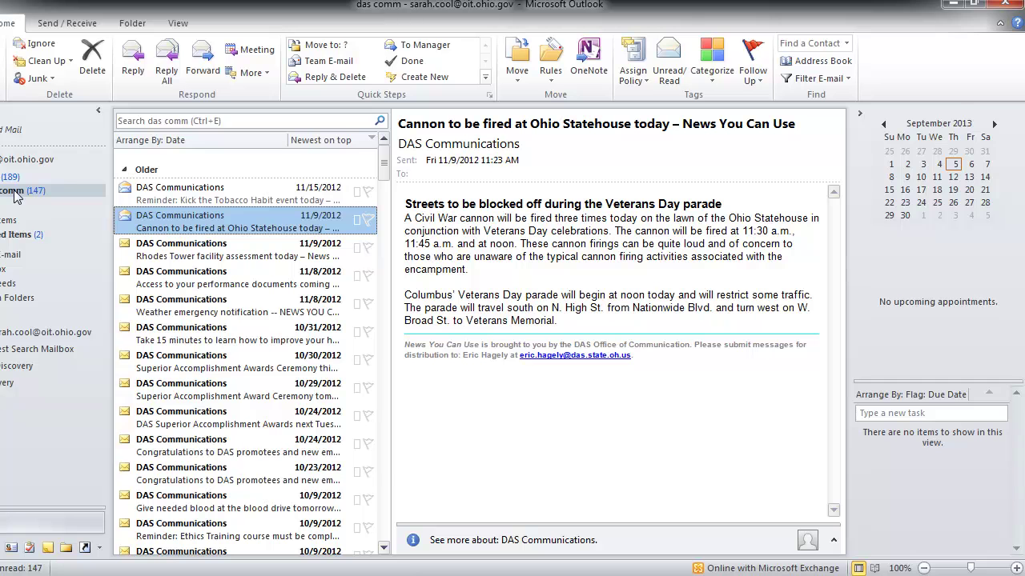
drag(384, 170, 384, 370)
scroll(245, 344, up, 15)
click(24, 177)
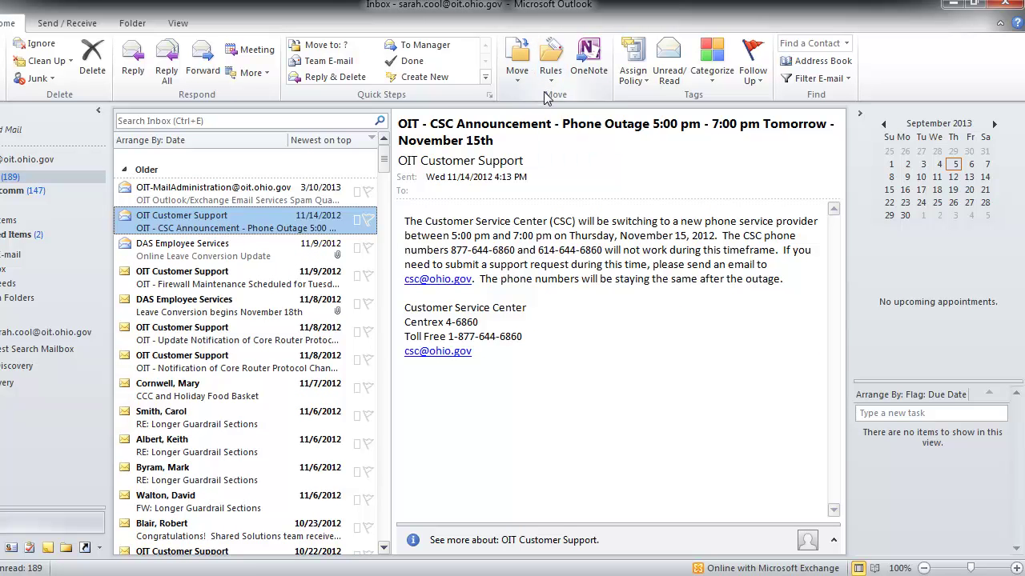
Step: Review the DAS Communications rule's description in the rules and alerts manager and close the dialog
click(551, 86)
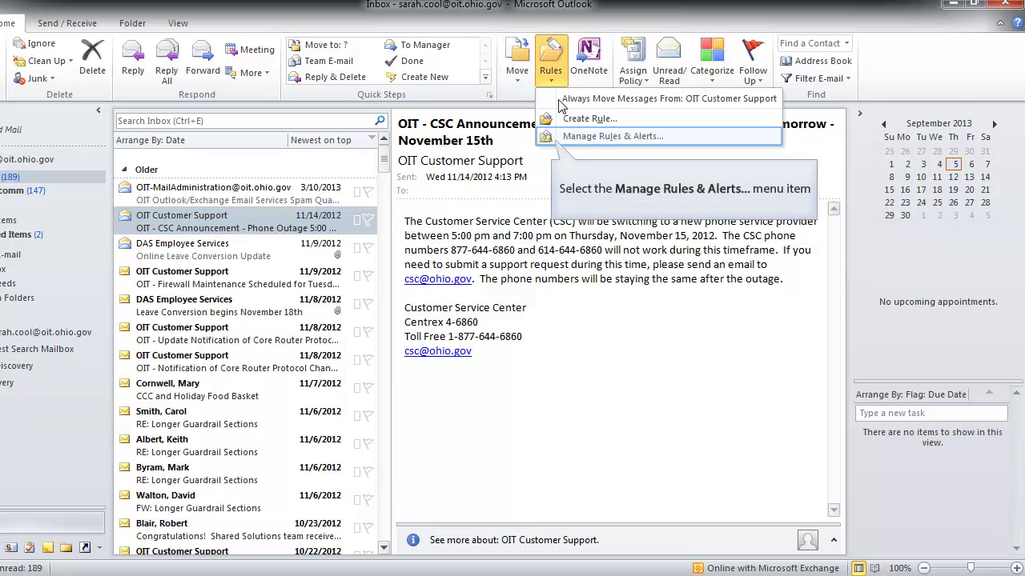
click(563, 138)
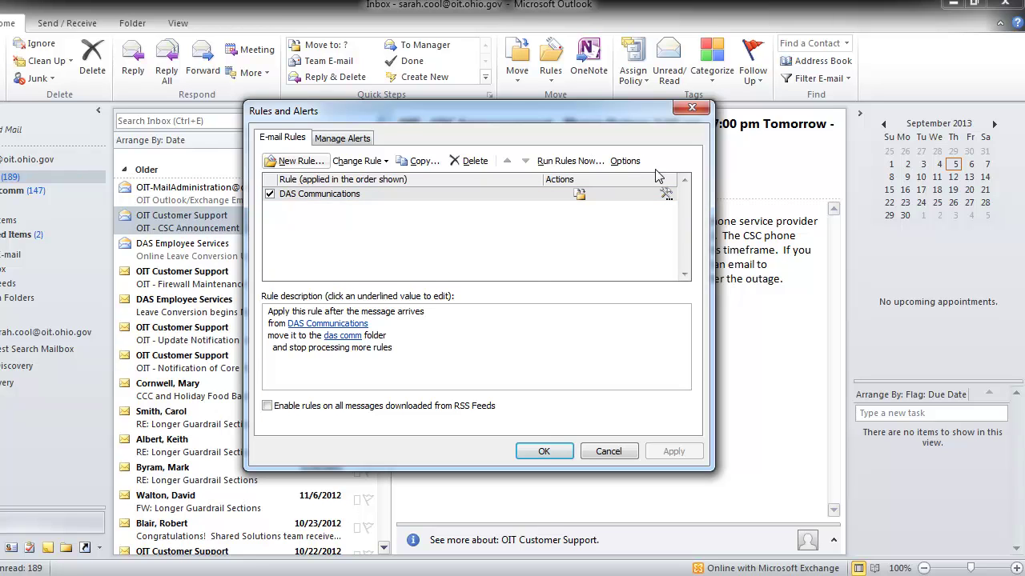
click(664, 199)
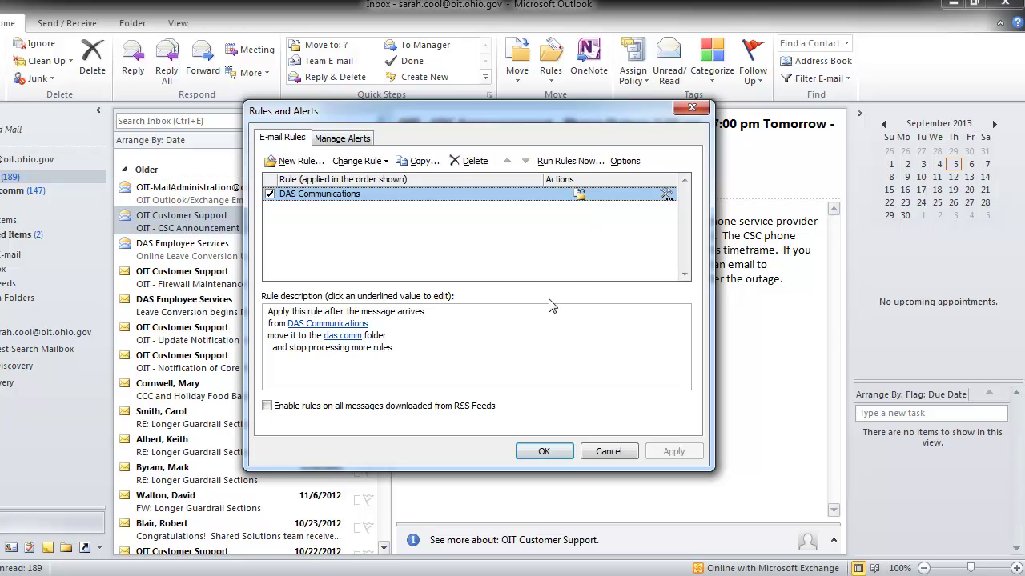
key(Return)
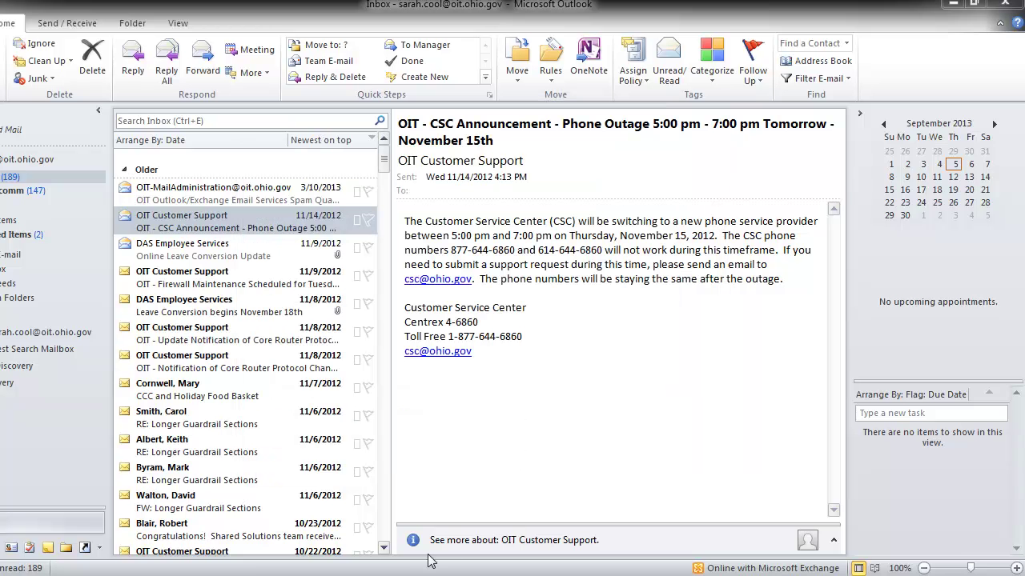